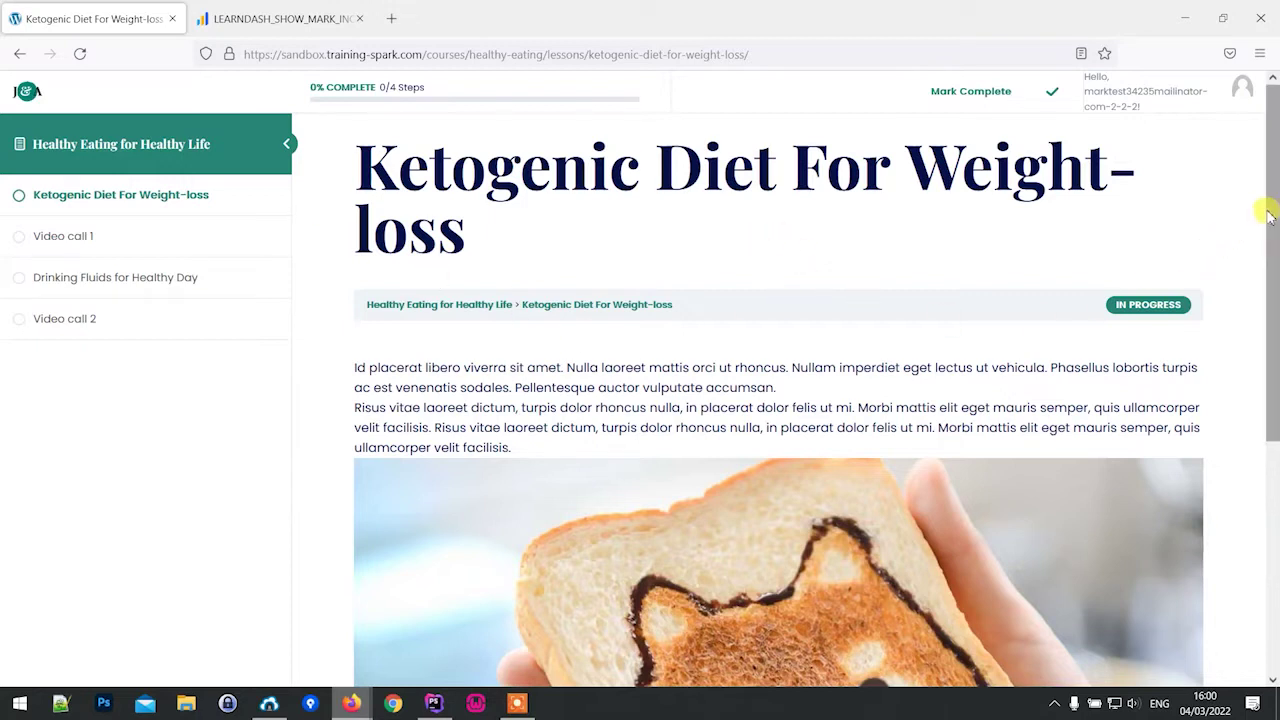
Mark the Ketogenic Diet For Weight-loss lesson complete, then go back to it via Previous Lesson.
left_click_drag(1268, 205, 1266, 526)
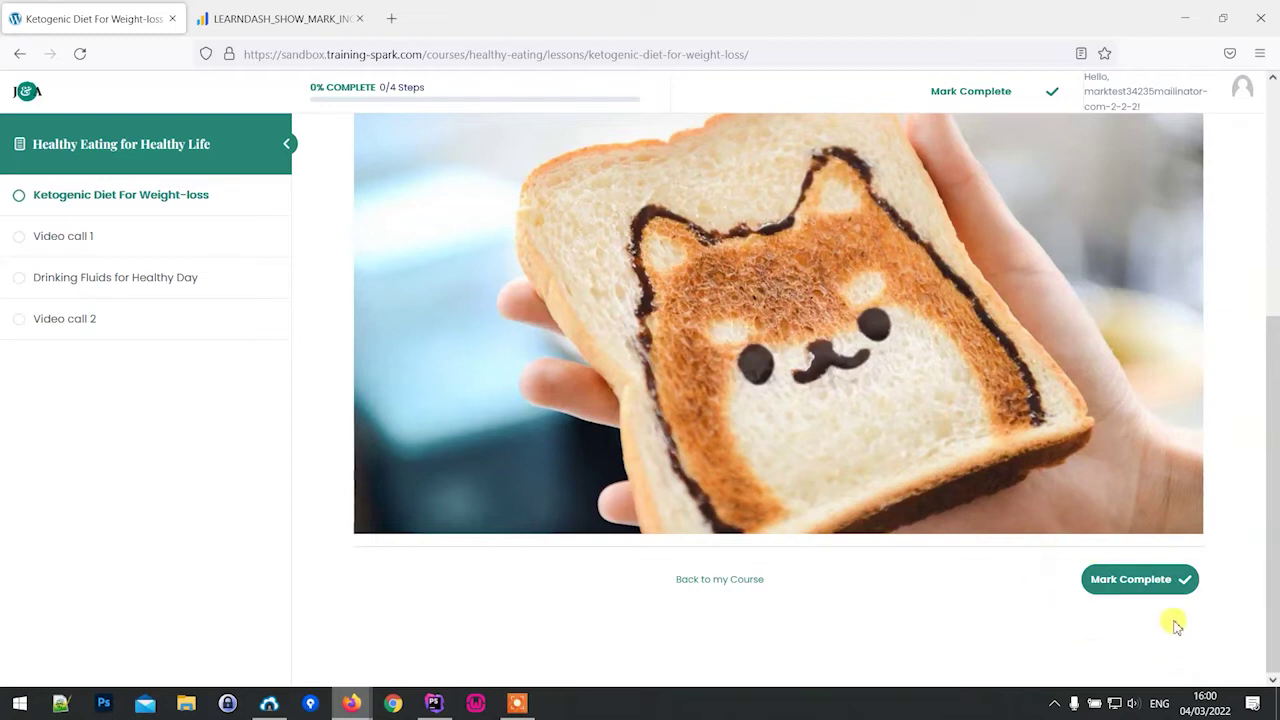
left_click(1136, 582)
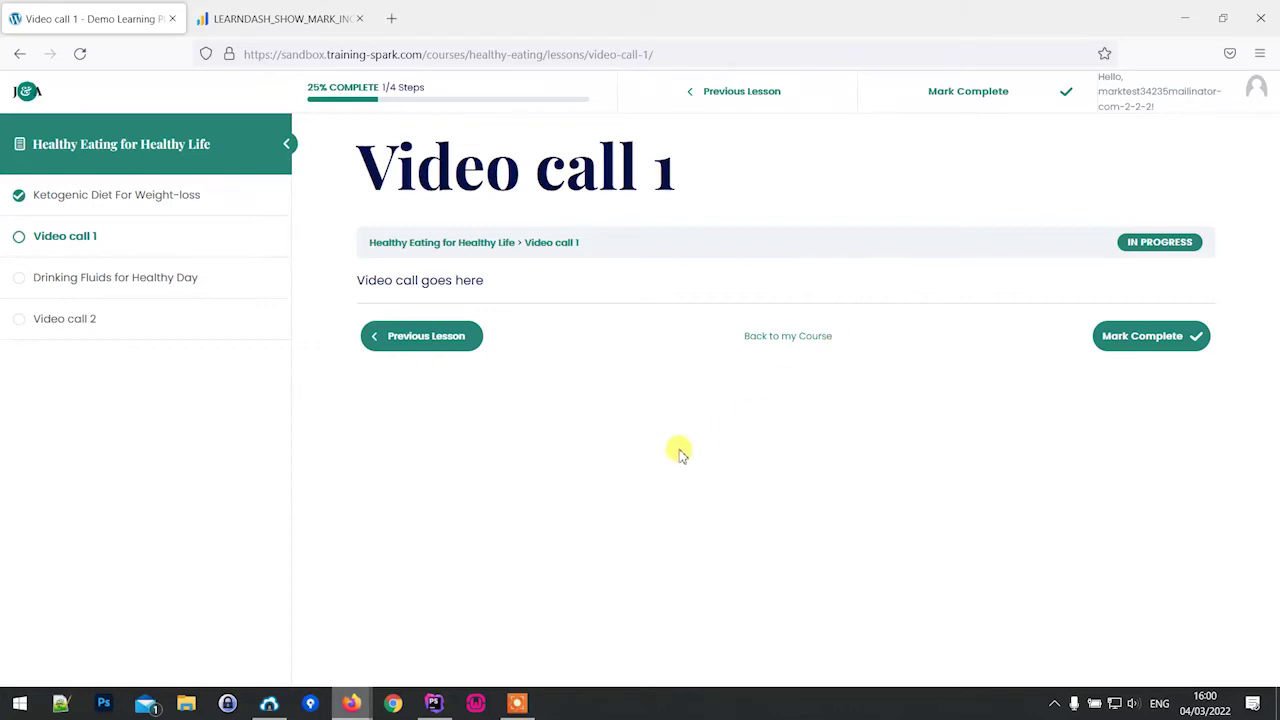
left_click(423, 342)
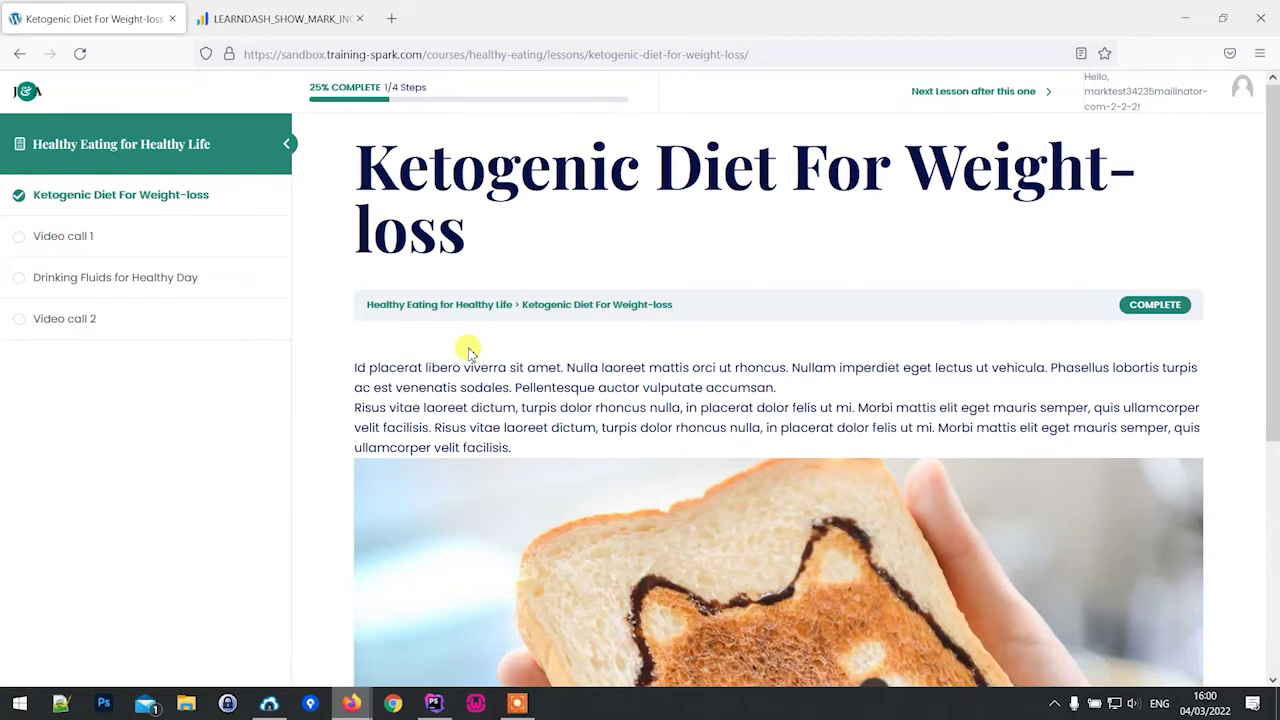
scroll(730, 466, "down", 5)
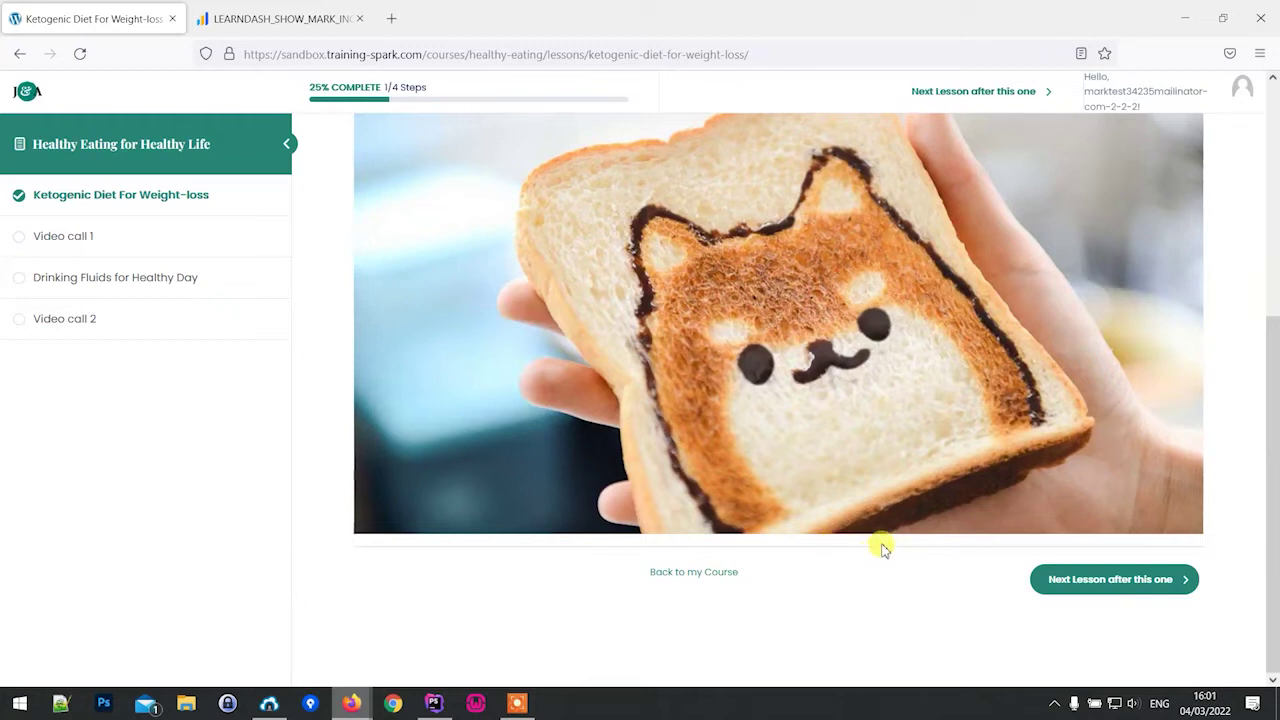
Read the LEARNDASH_SHOW_MARK_INCOMPLETE documentation, including its Beta note, and compare with the lesson page.
left_click(268, 18)
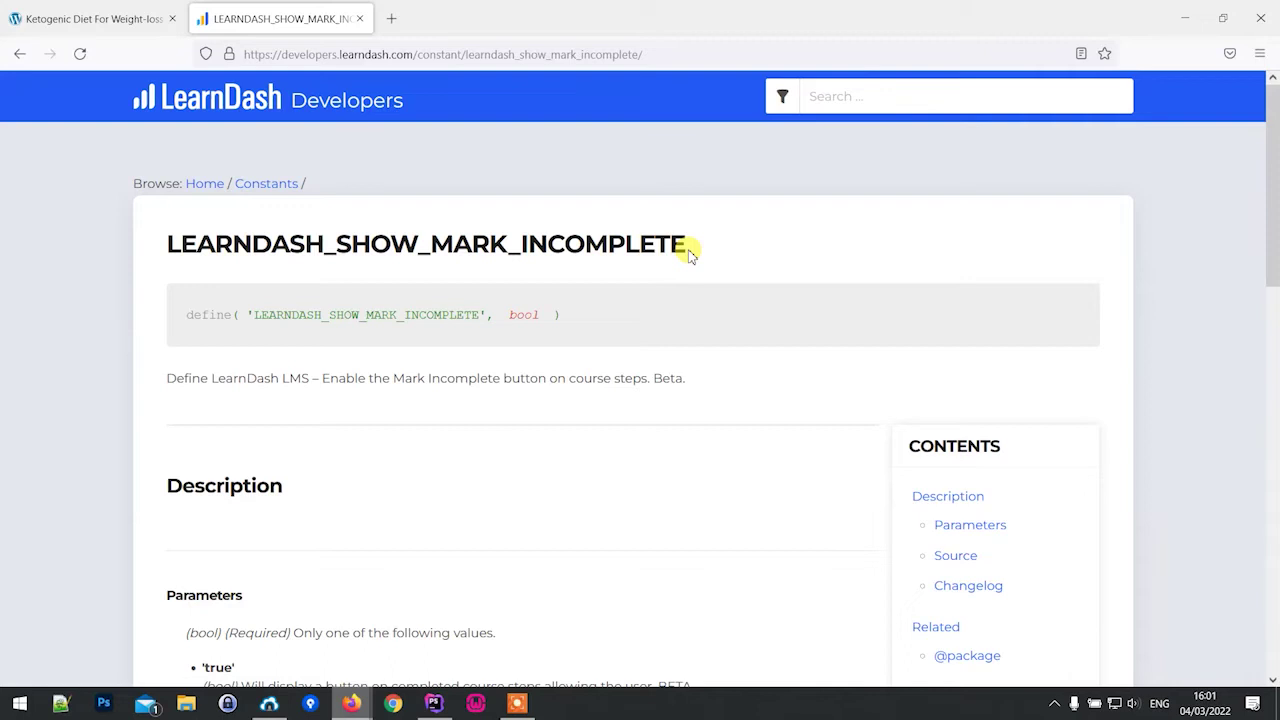
left_click_drag(654, 380, 686, 380)
left_click(655, 376)
left_click(686, 388)
key("ctrl+Tab")
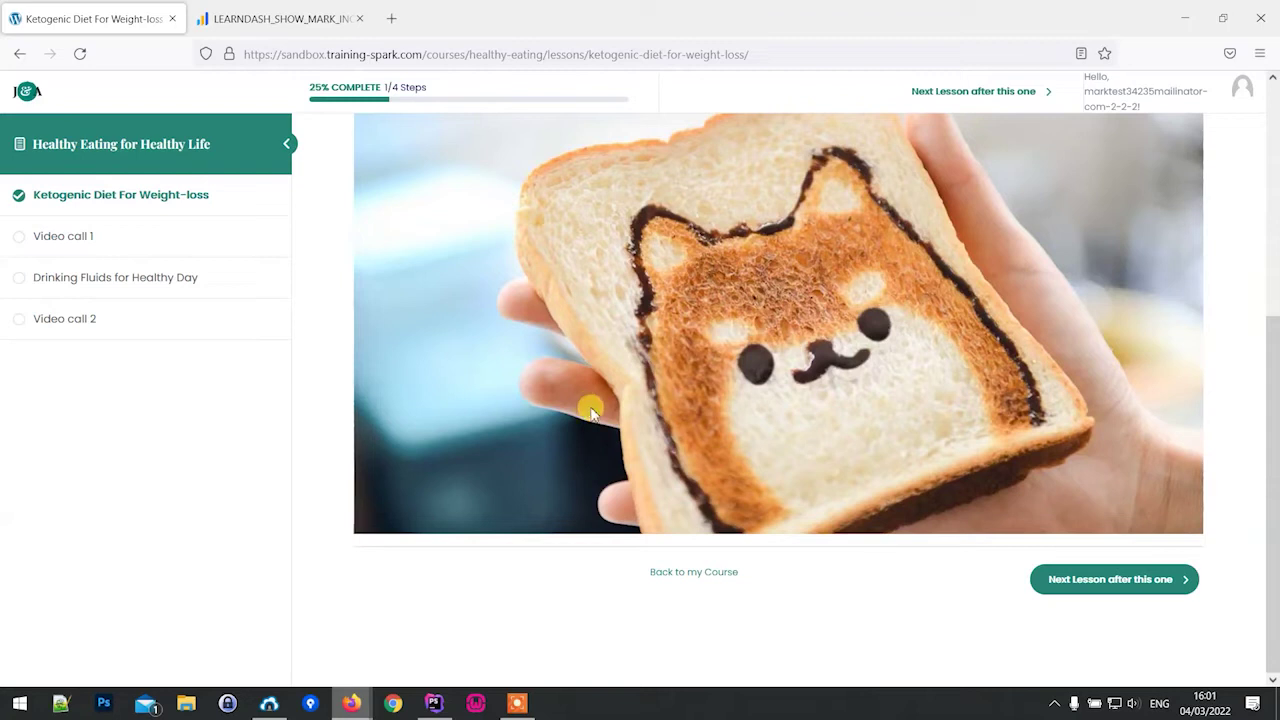
left_click(275, 20)
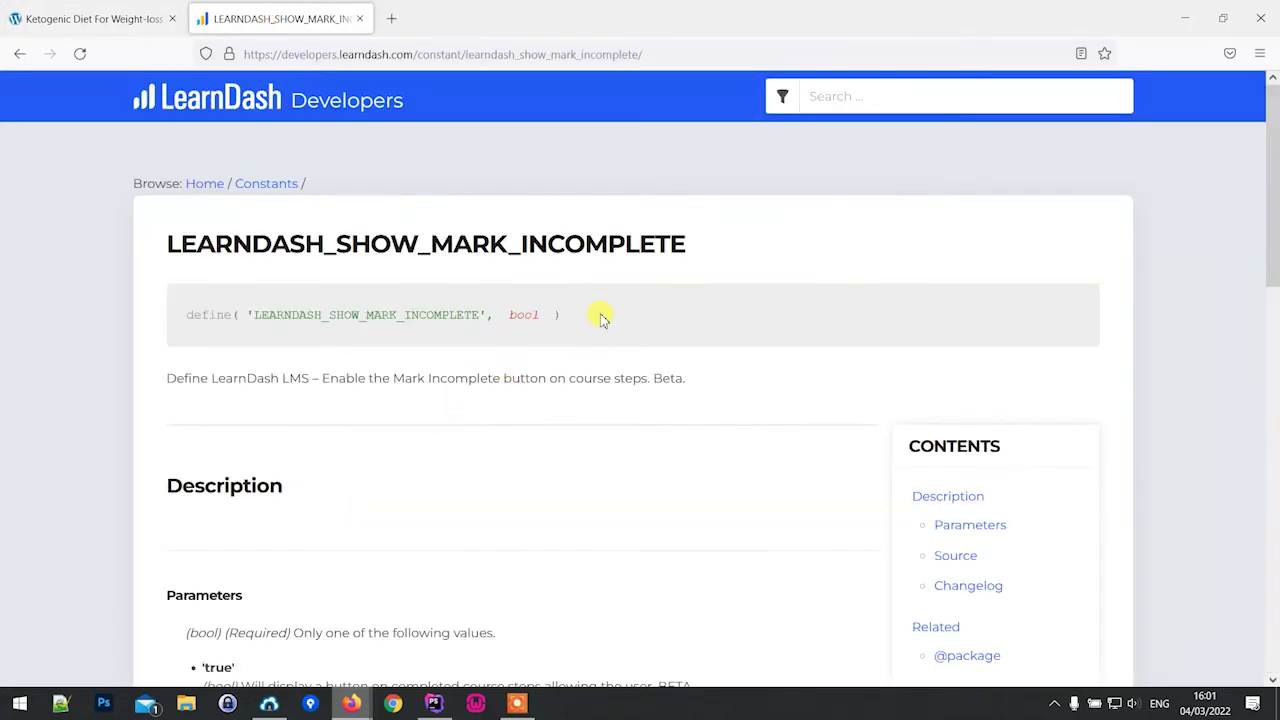
Copy the define line for LEARNDASH_SHOW_MARK_INCOMPLETE from the documentation's code sample.
left_click_drag(562, 316, 191, 316)
key("ctrl+c")
right_click(228, 318)
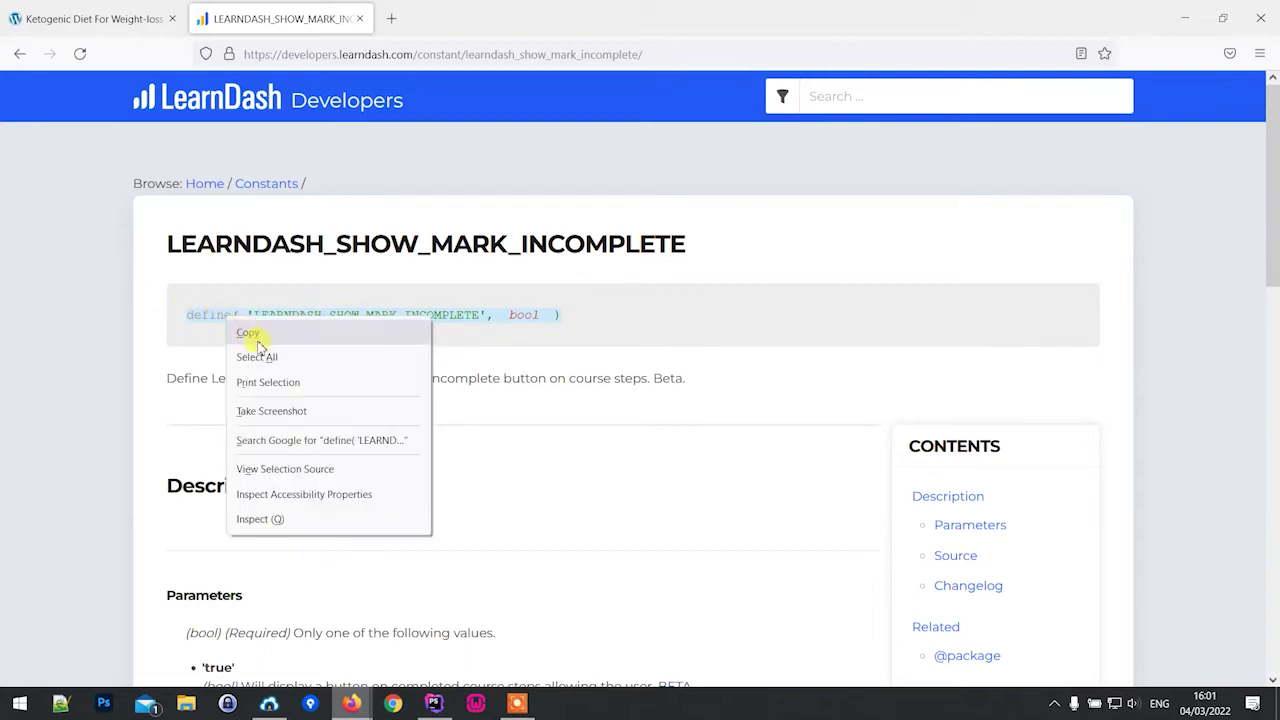
left_click(262, 340)
left_click(453, 280)
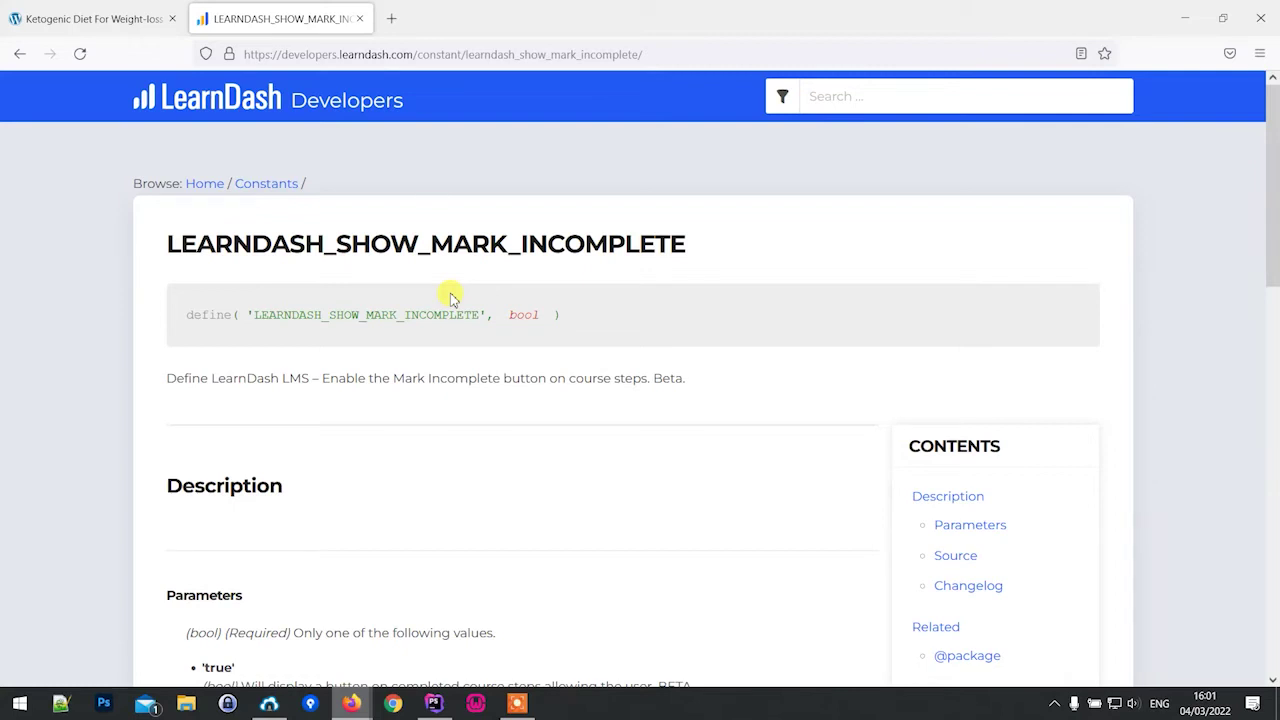
left_click(432, 703)
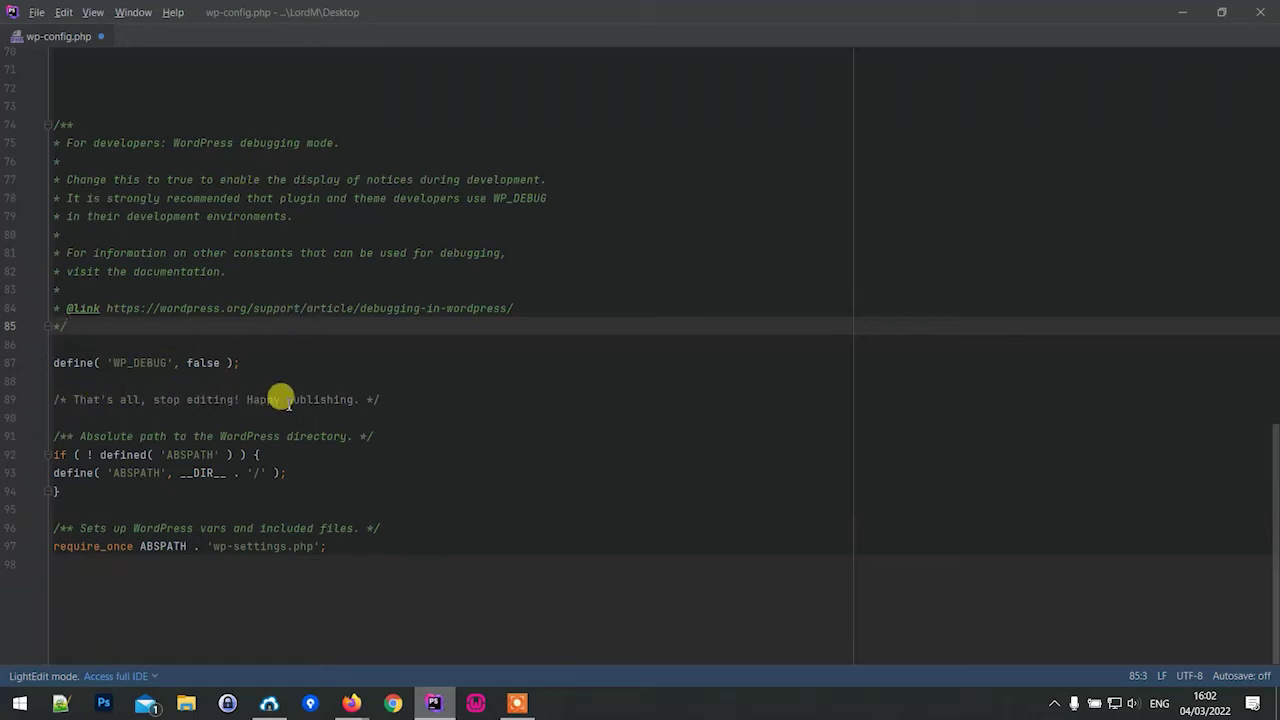
Place the cursor at the end of line 87, define( 'WP_DEBUG', false );.
left_click(285, 362)
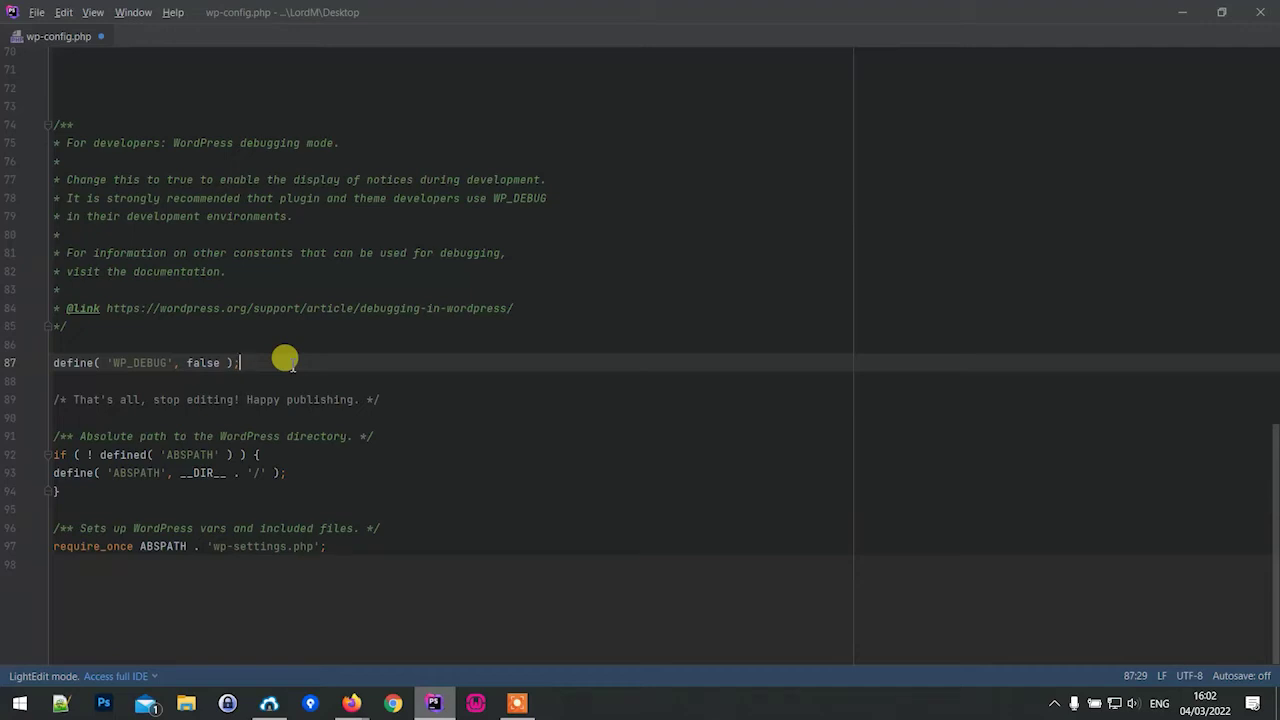
Paste the define on line 89 and replace bool with true: define( 'LEARNDASH_SHOW_MARK_INCOMPLETE', true );.
key("Return")
key("Return")
key("ctrl+v")
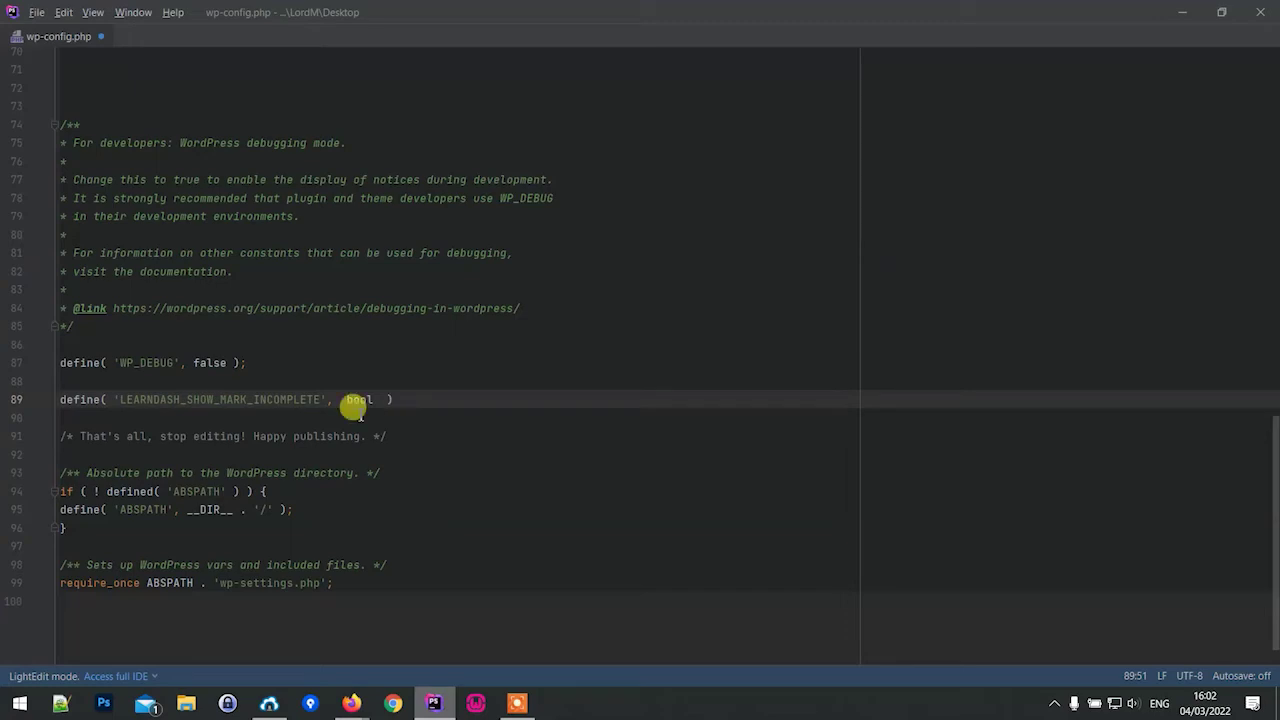
mouse_move(351, 703)
left_click(257, 630)
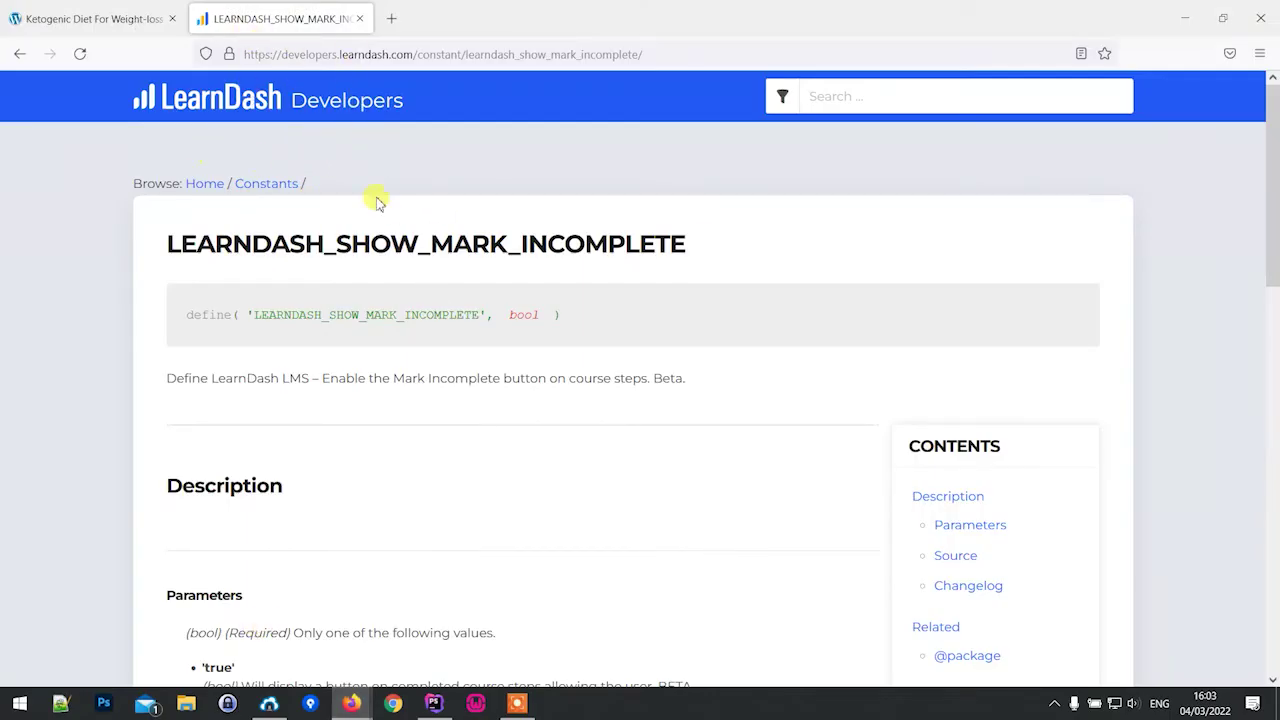
key("alt+Tab")
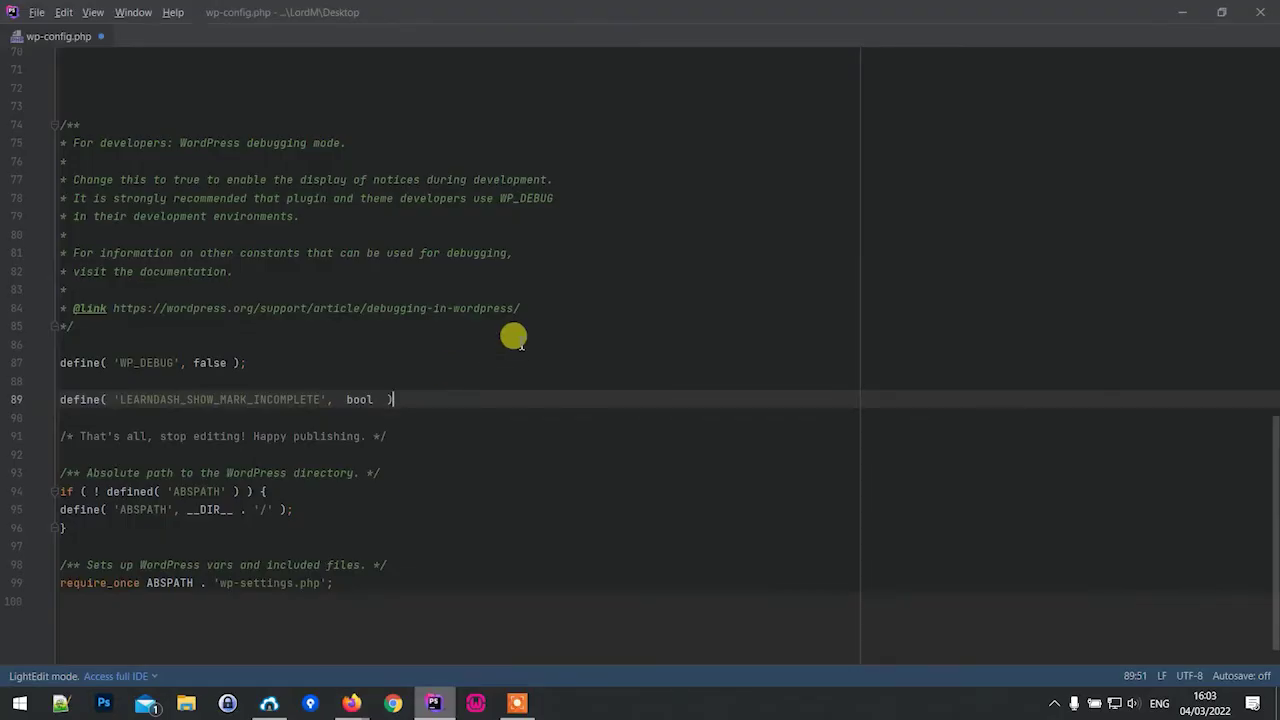
type(";")
key("Left")
key("Left")
key("Left")
key("Left")
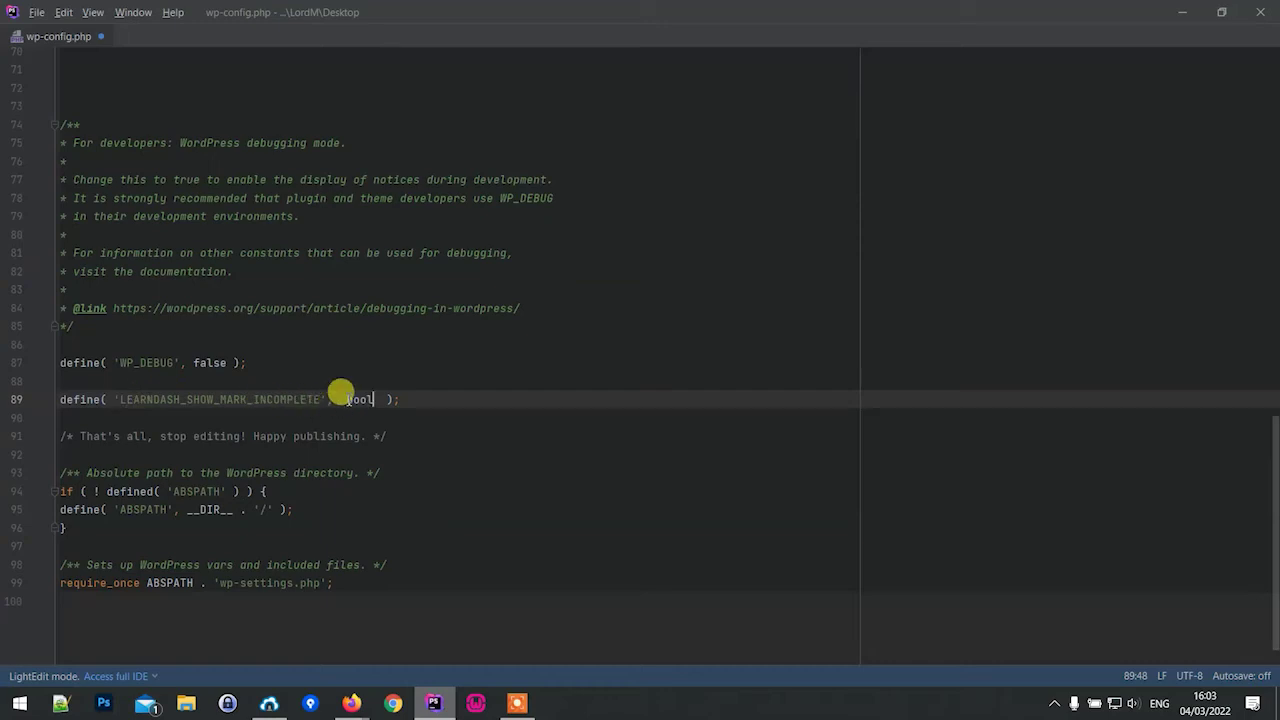
left_click_drag(346, 396, 367, 390)
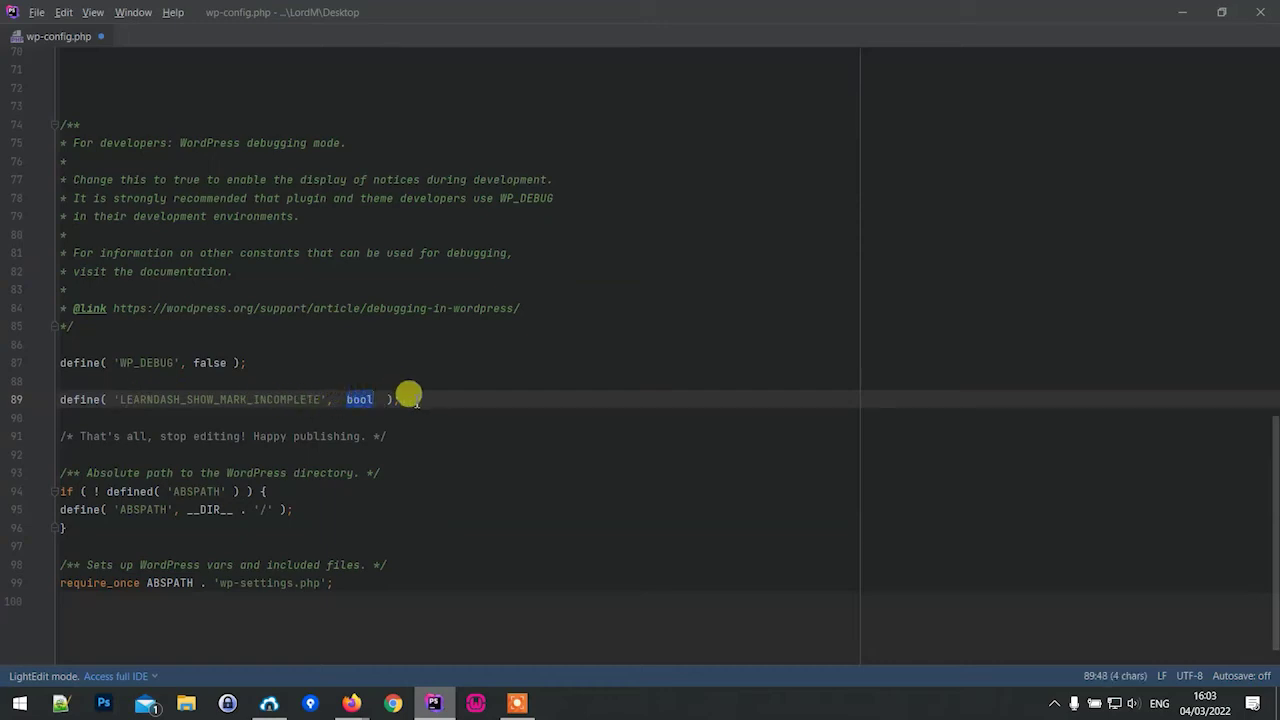
type("true")
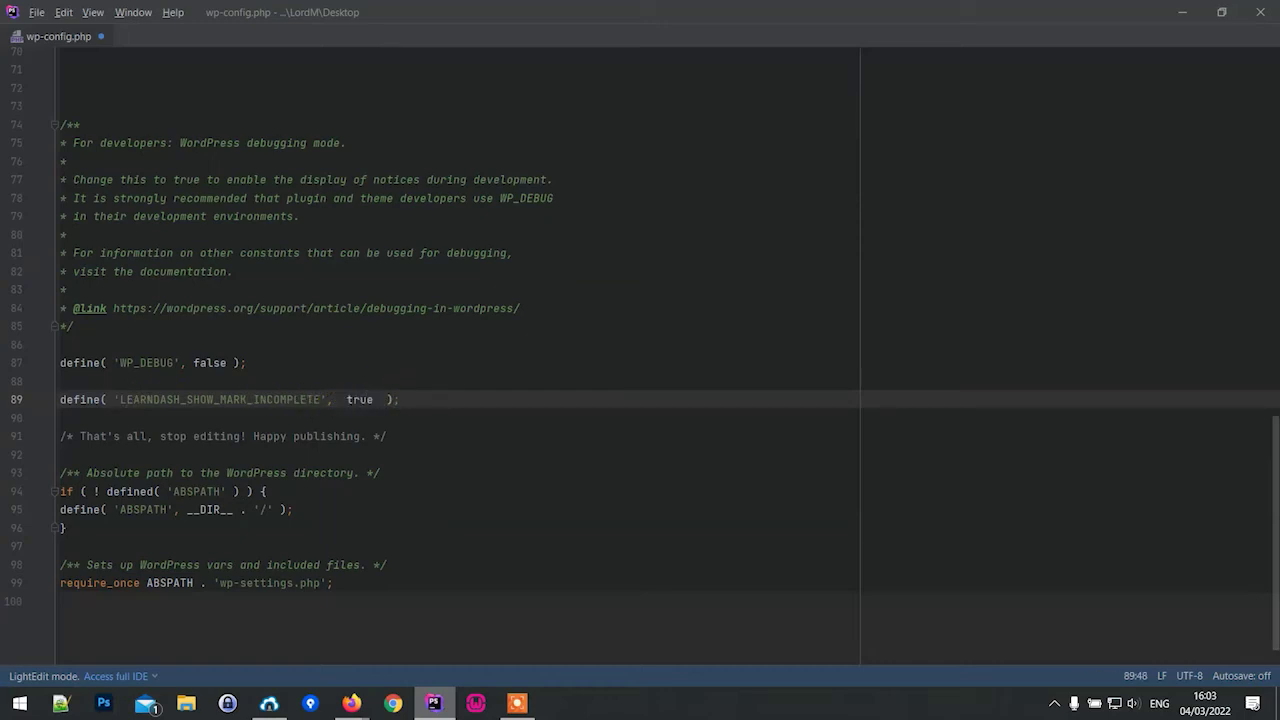
left_click(394, 399)
left_click(399, 399)
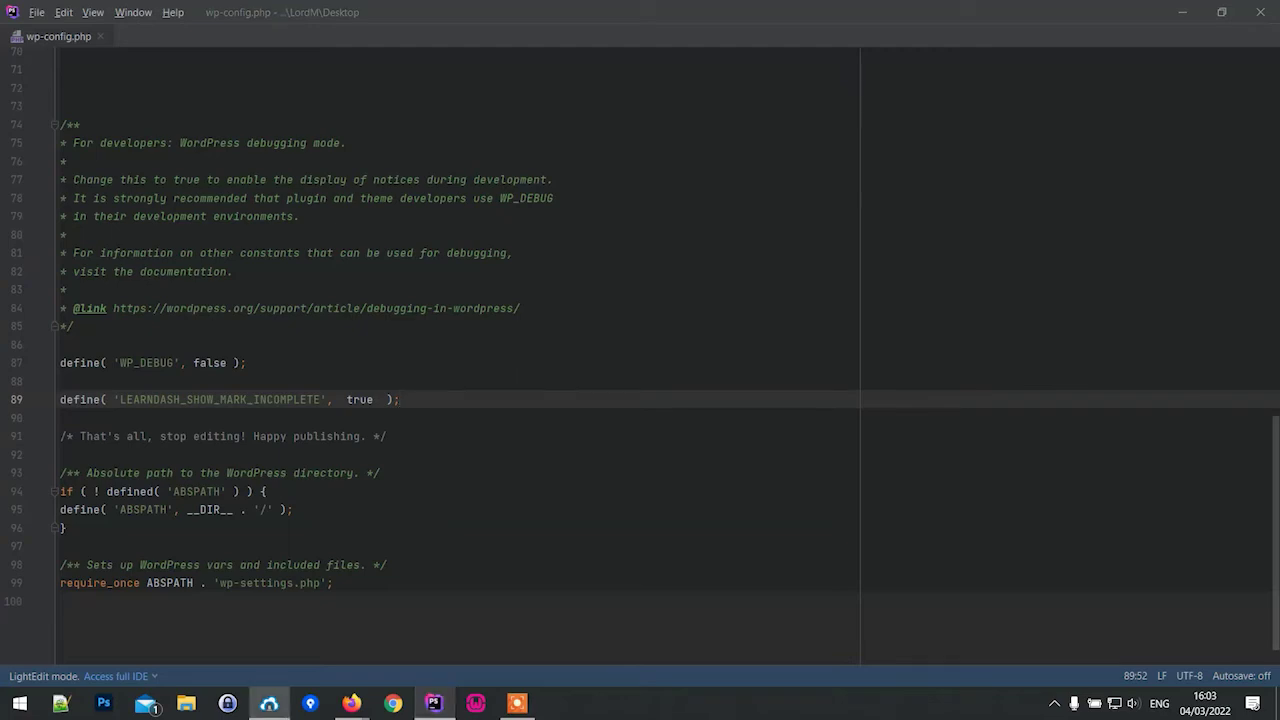
Reload the Ketogenic lesson page and mark the lesson incomplete with the new Mark Incomplete button.
left_click(351, 703)
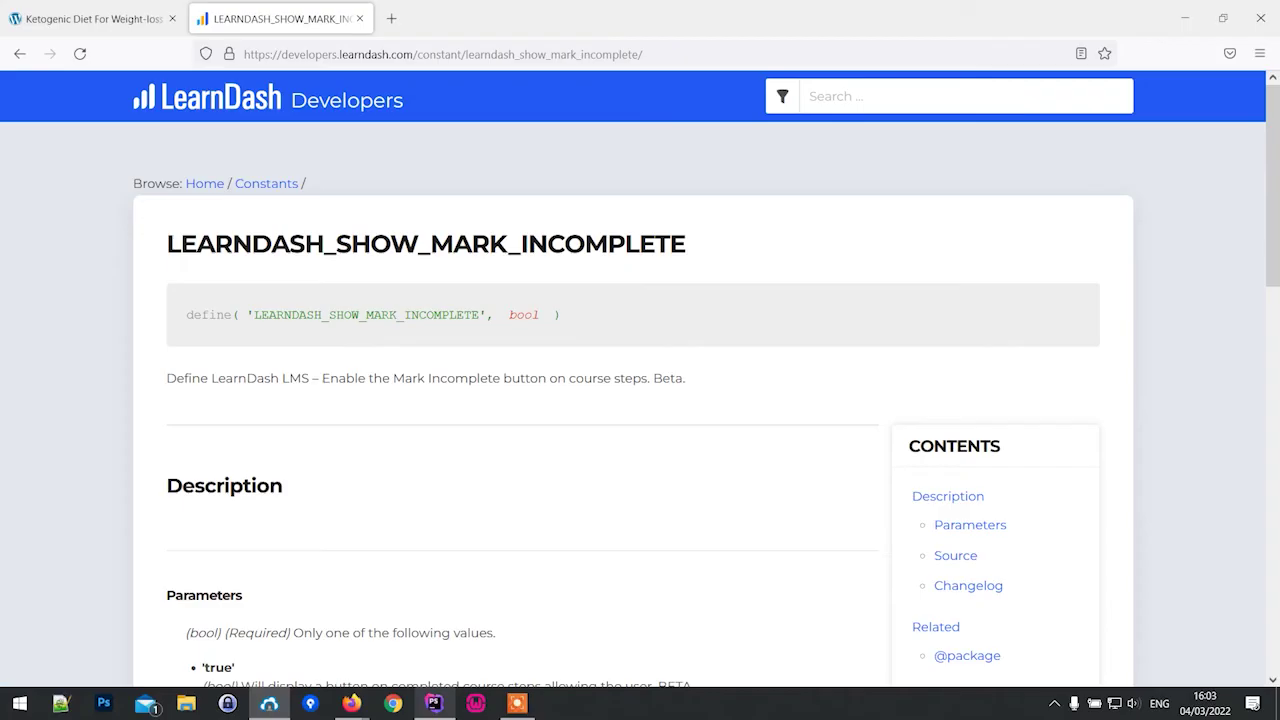
left_click(118, 18)
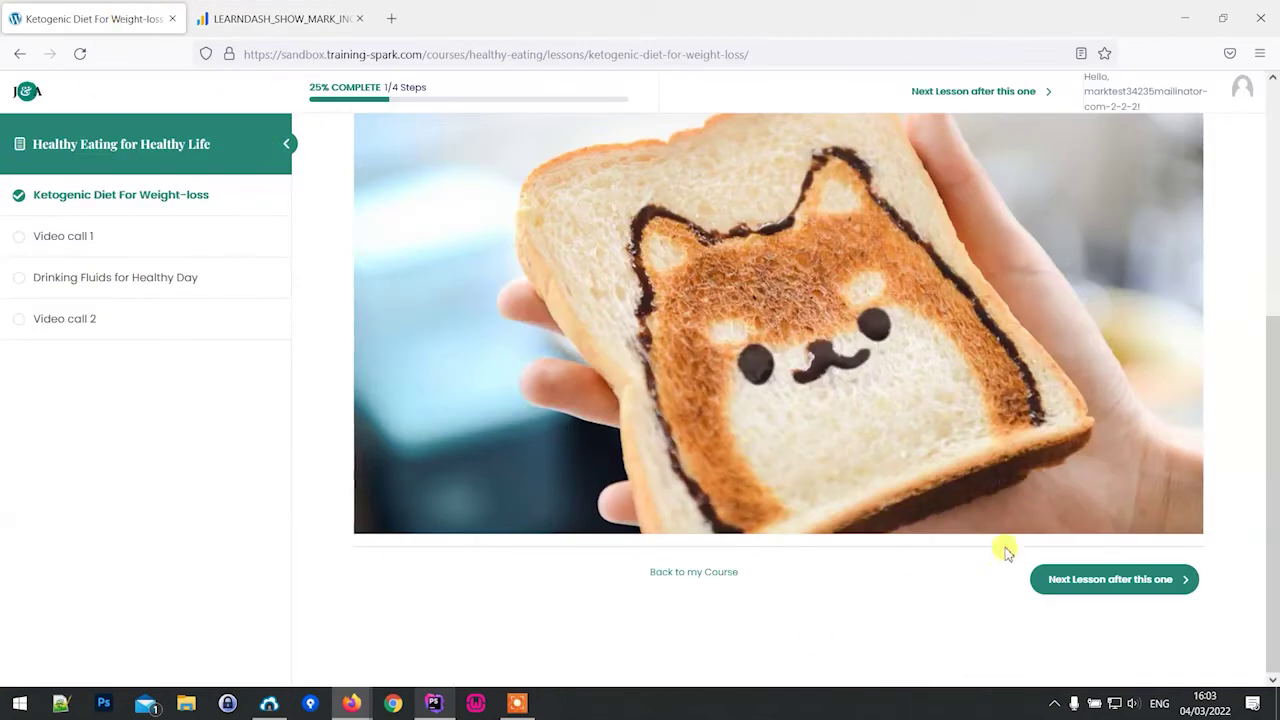
left_click(81, 55)
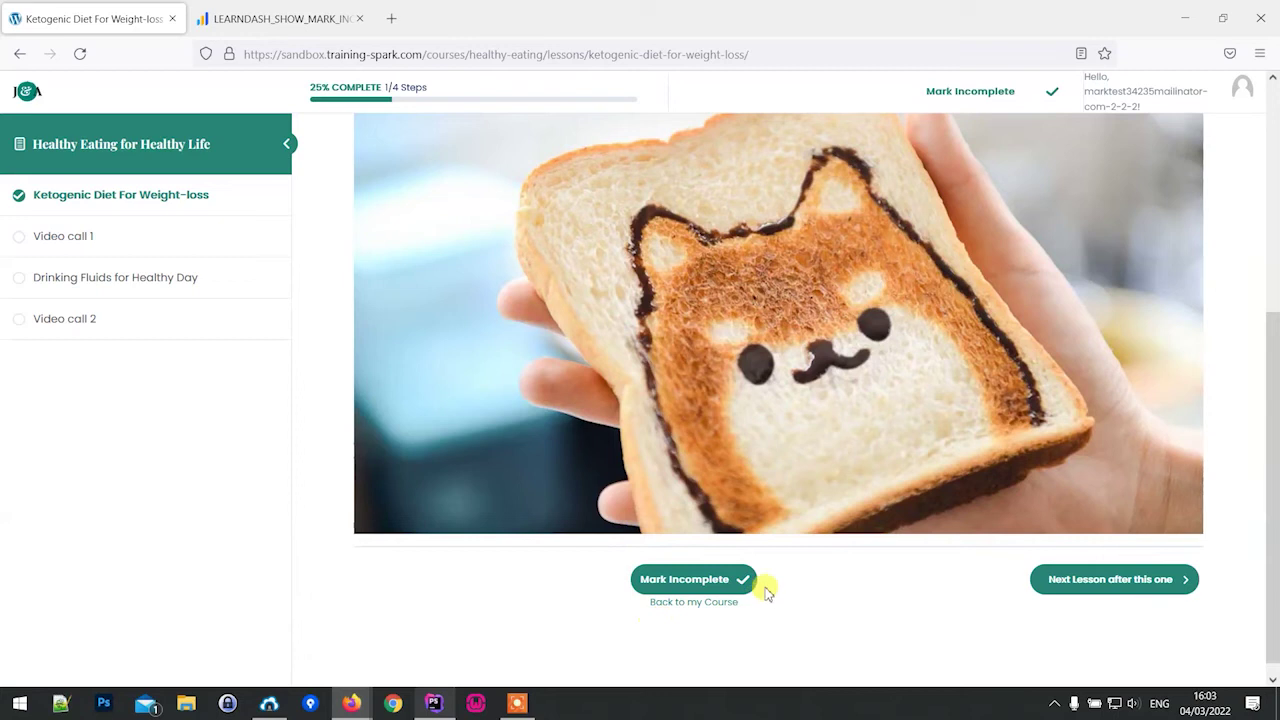
left_click(715, 580)
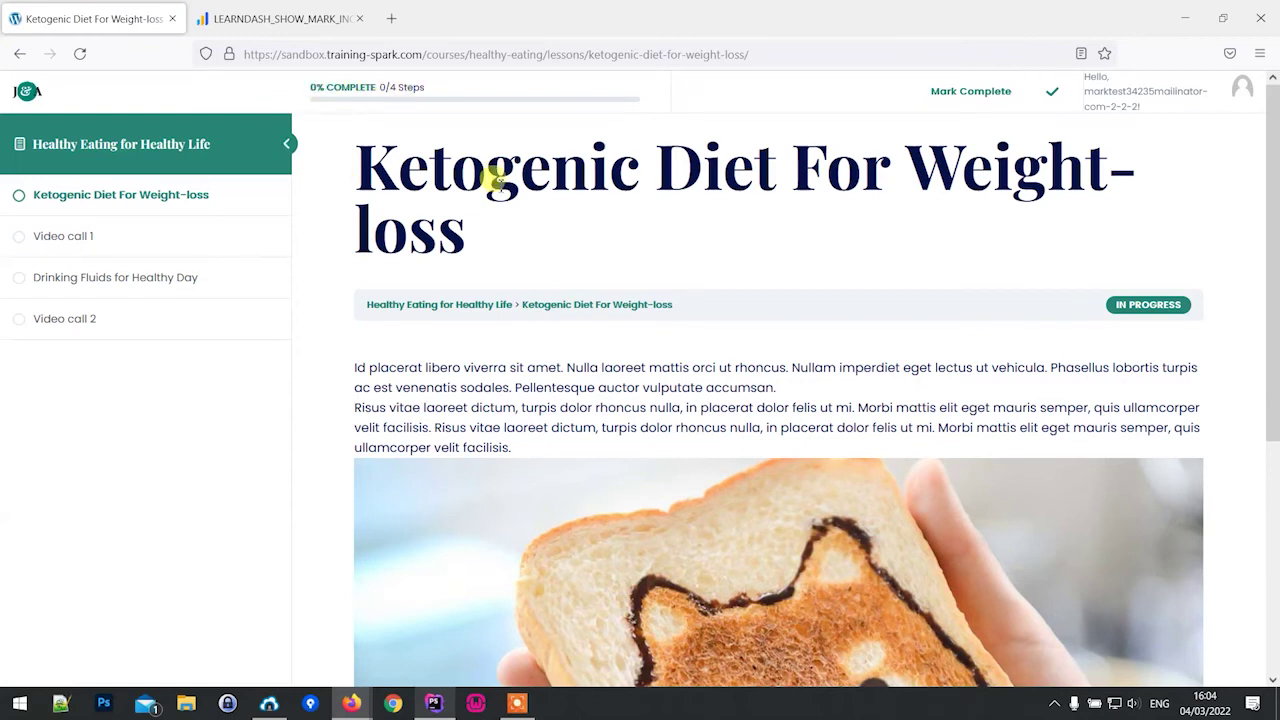
Mark the Ketogenic lesson complete again and return to it via Previous Lesson.
scroll(745, 410, "down", 5)
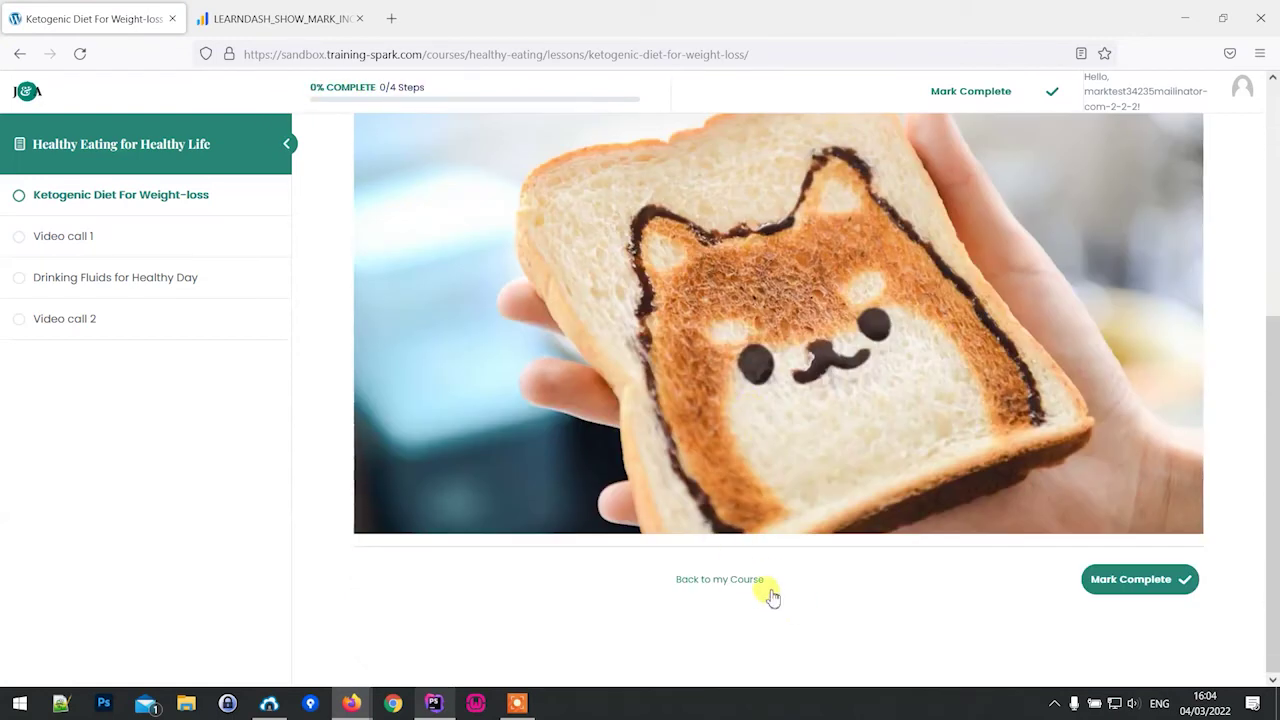
left_click(1132, 590)
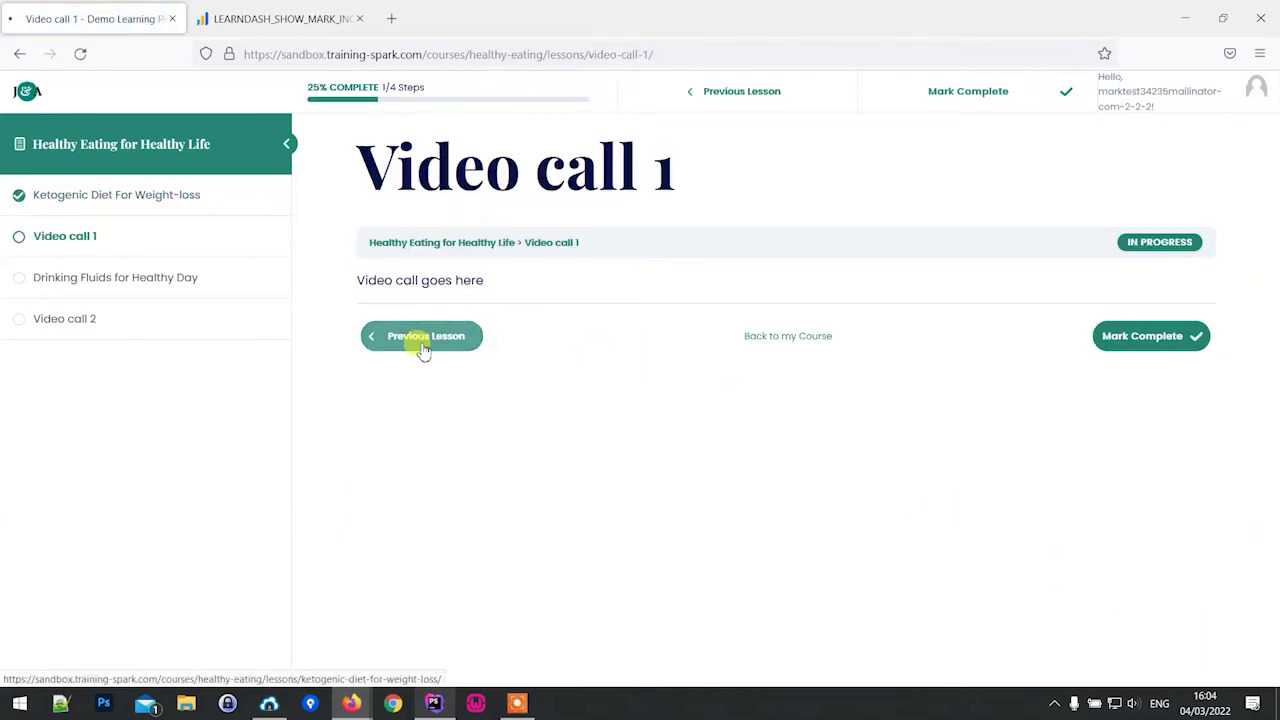
left_click(422, 345)
scroll(806, 432, "down", 5)
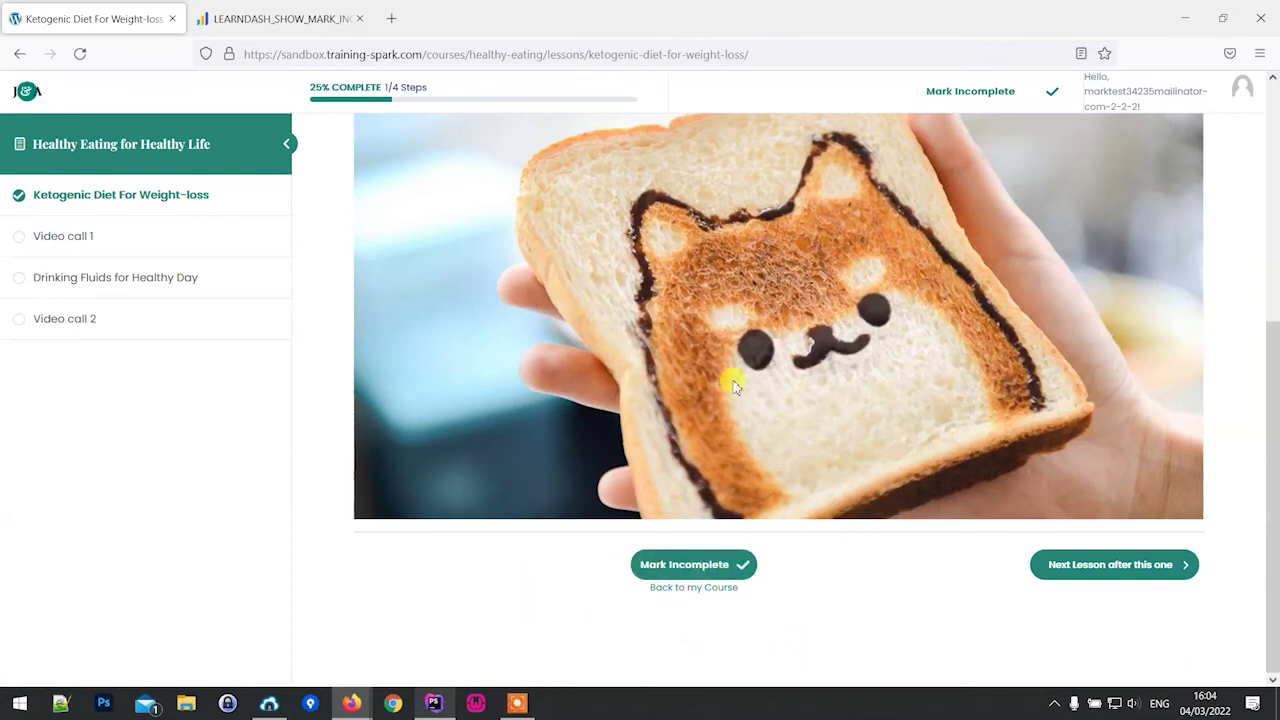
left_click(300, 20)
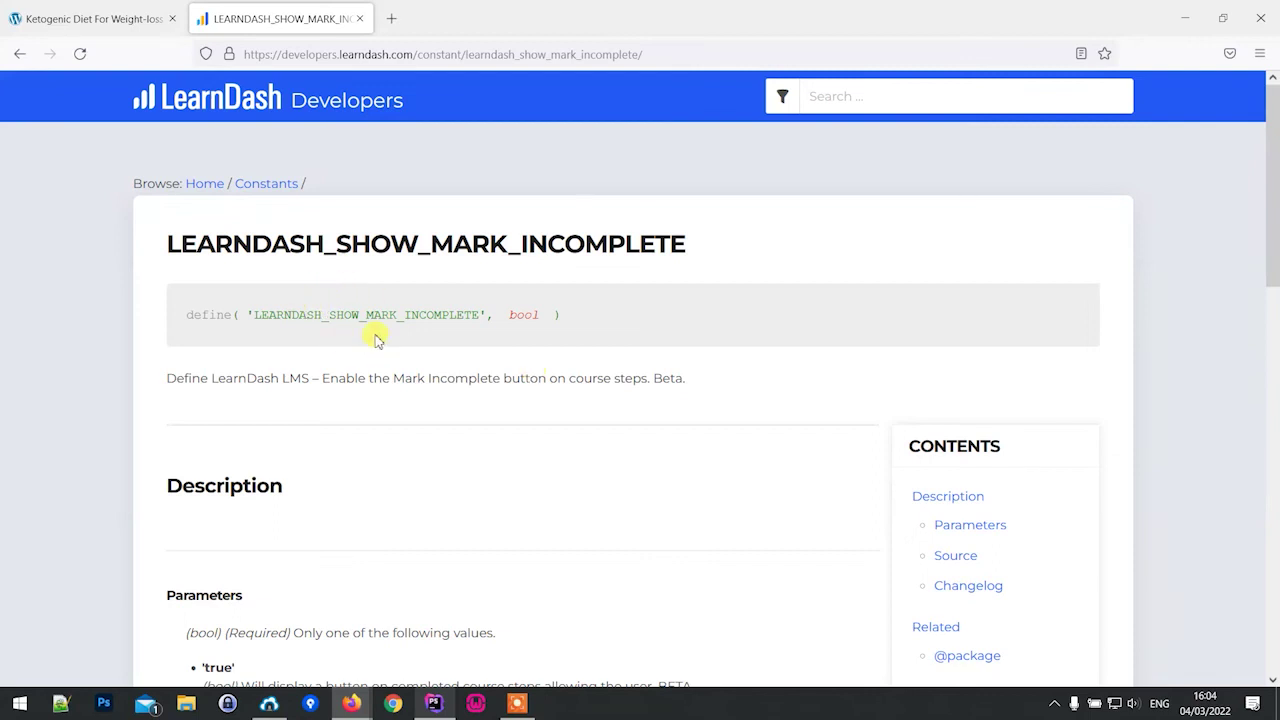
mouse_move(351, 703)
left_click(432, 632)
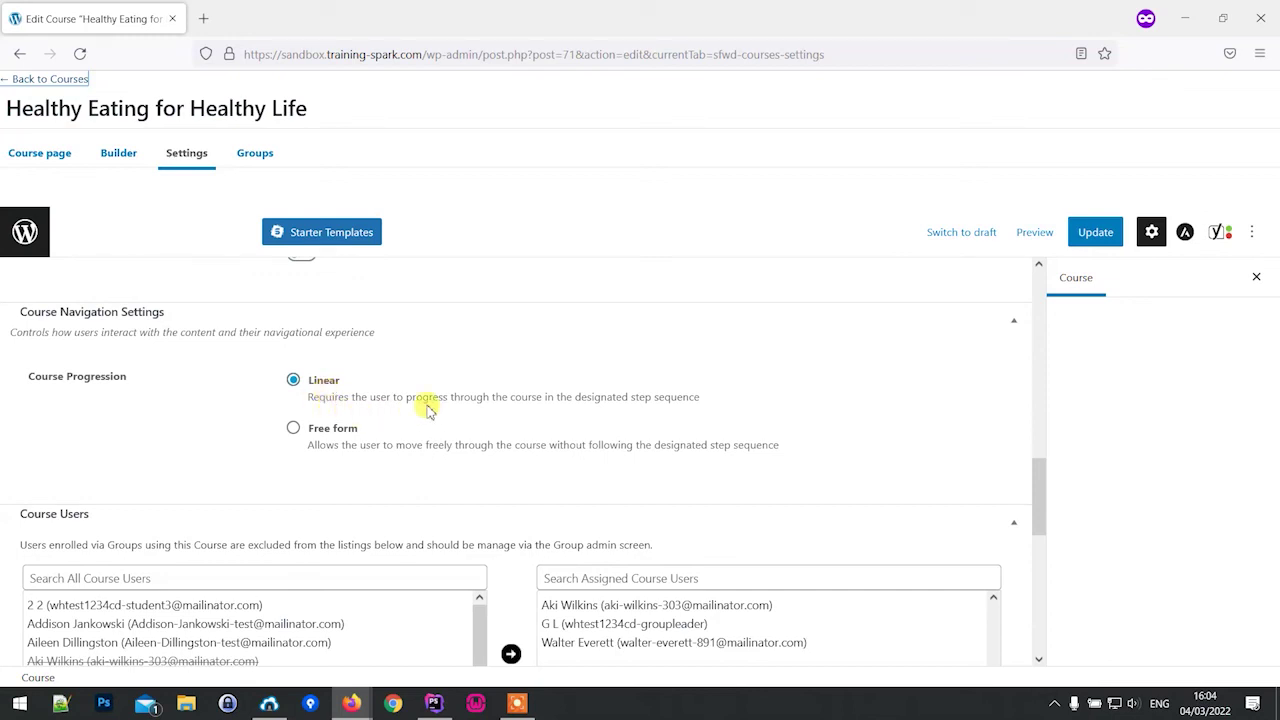
mouse_move(352, 700)
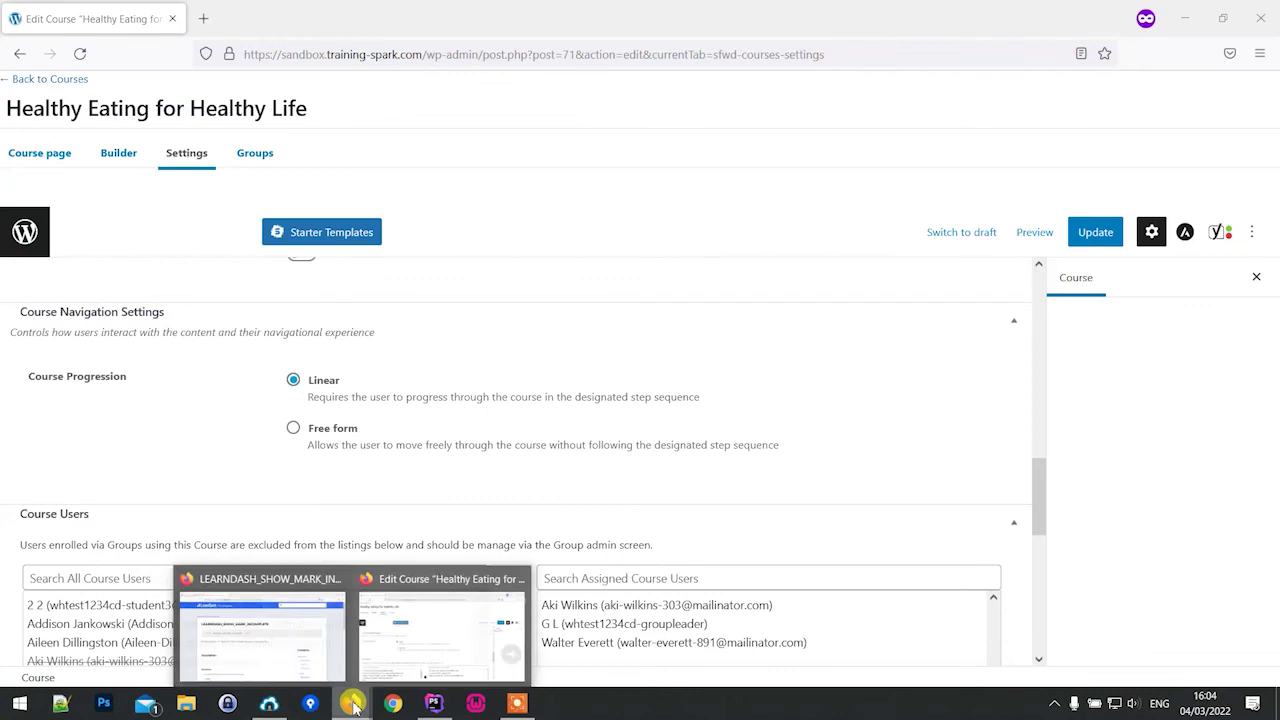
left_click(286, 623)
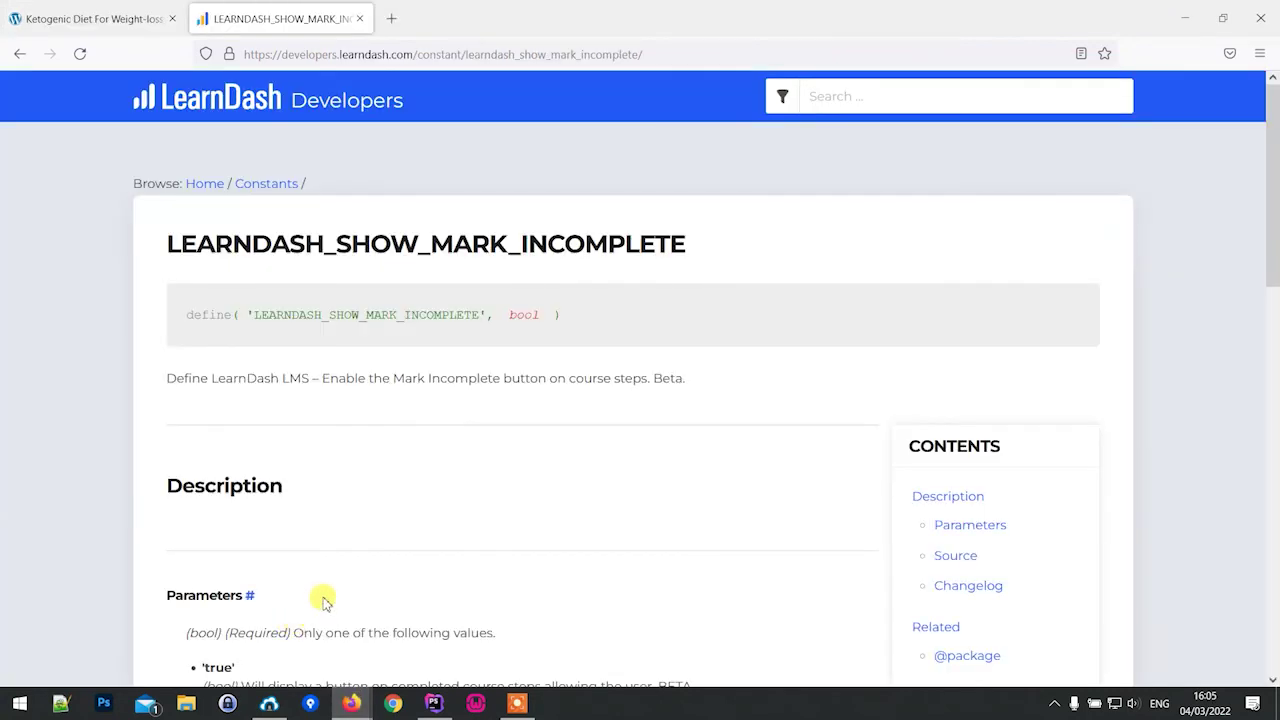